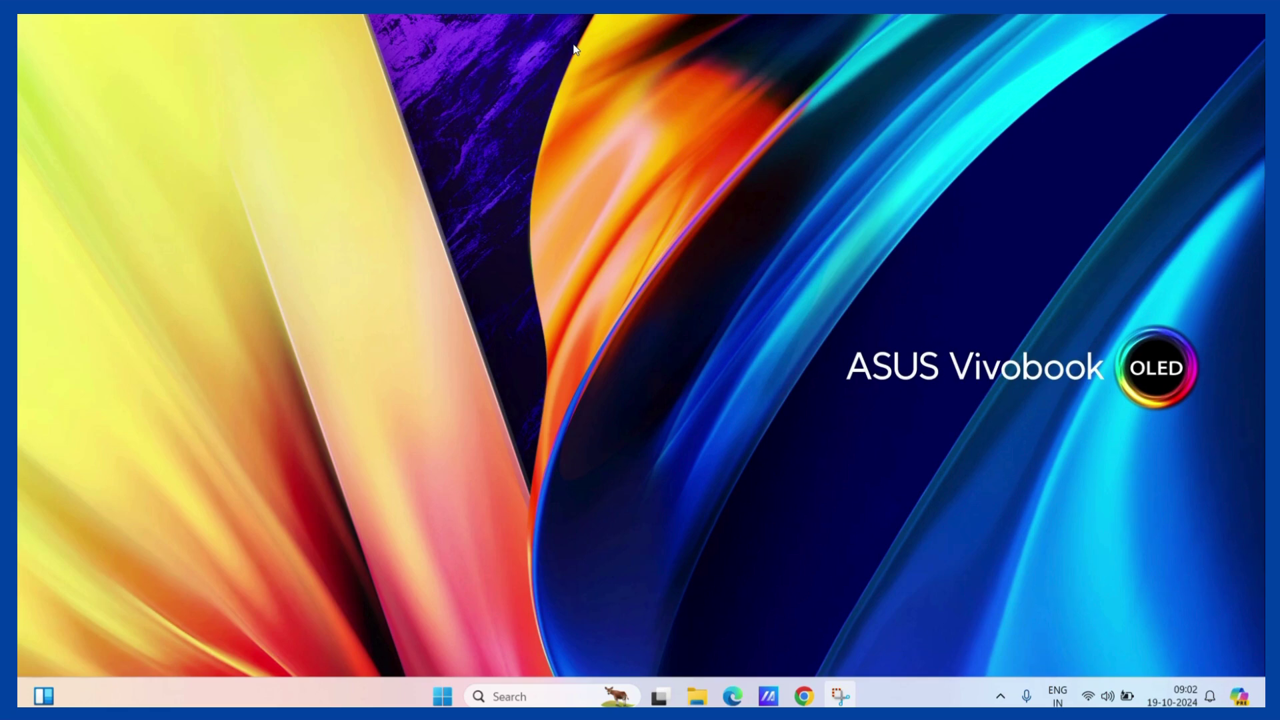
# Step: Launch Chrome and go to chrome://flags
pyautogui.click(800, 691)
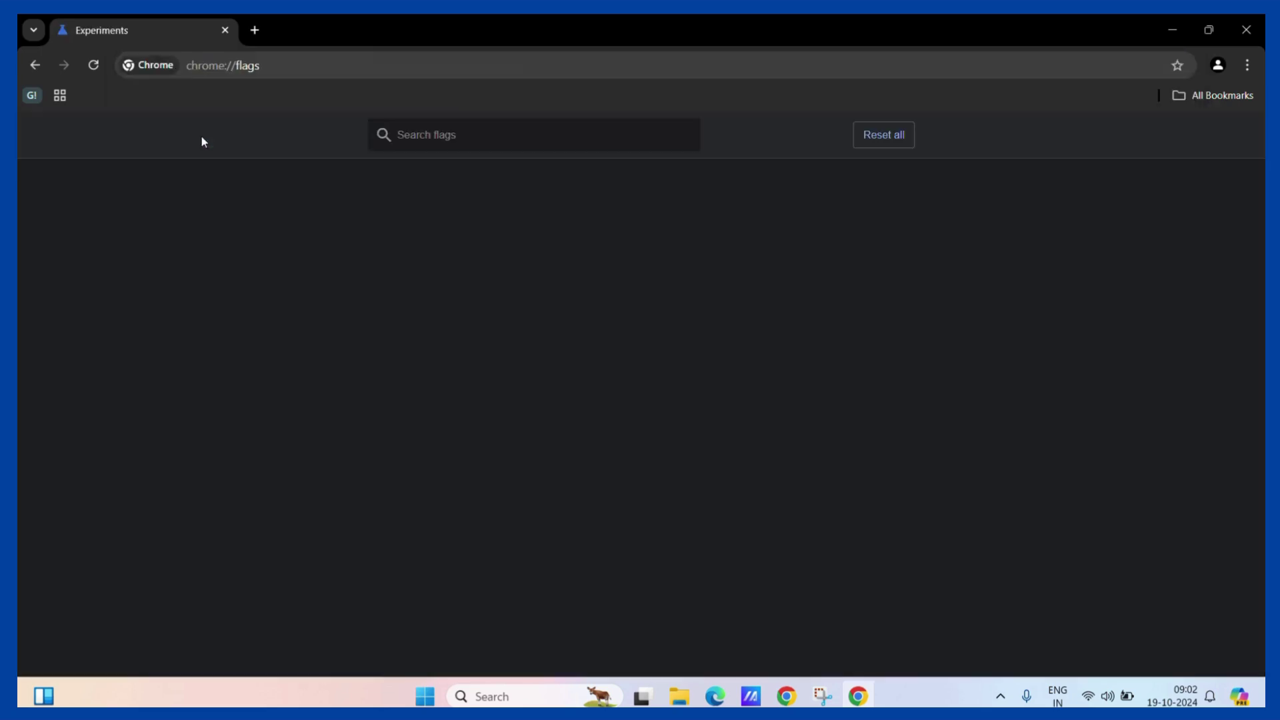
pyautogui.doubleClick(262, 66)
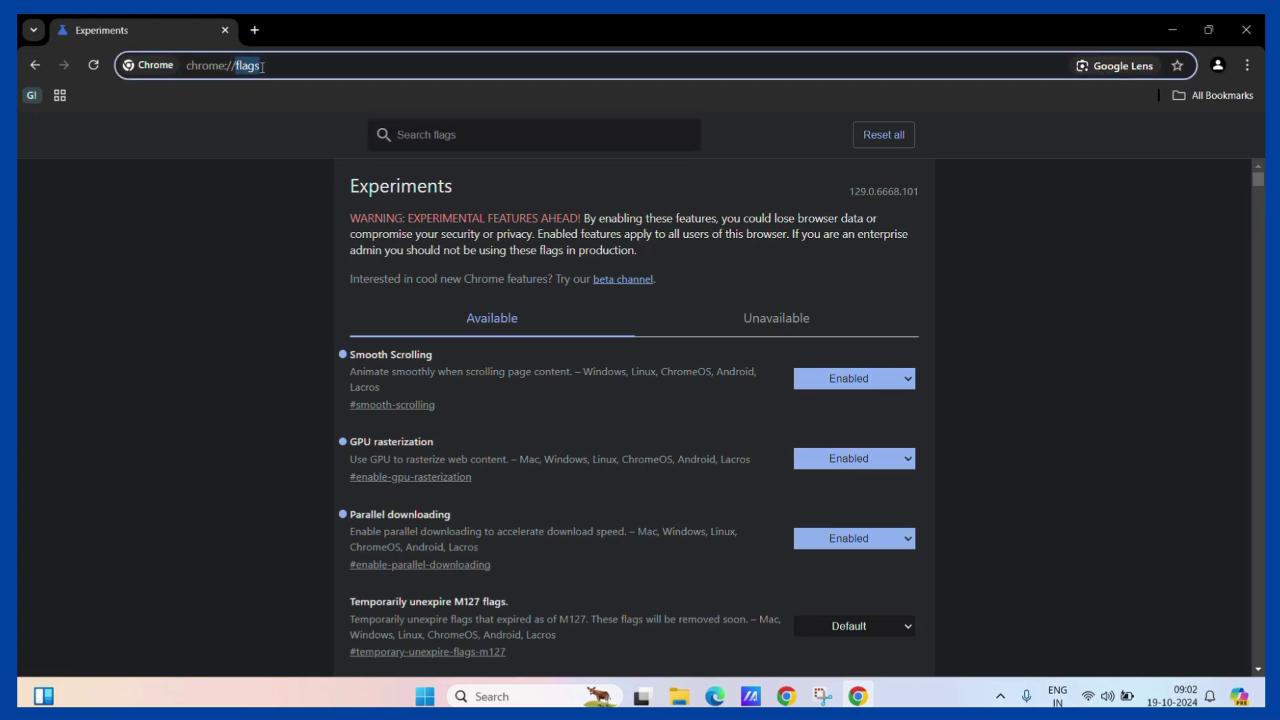
# Step: Search the flags for 'hover card' and highlight the Tab Hover Card Images entry
pyautogui.click(288, 239)
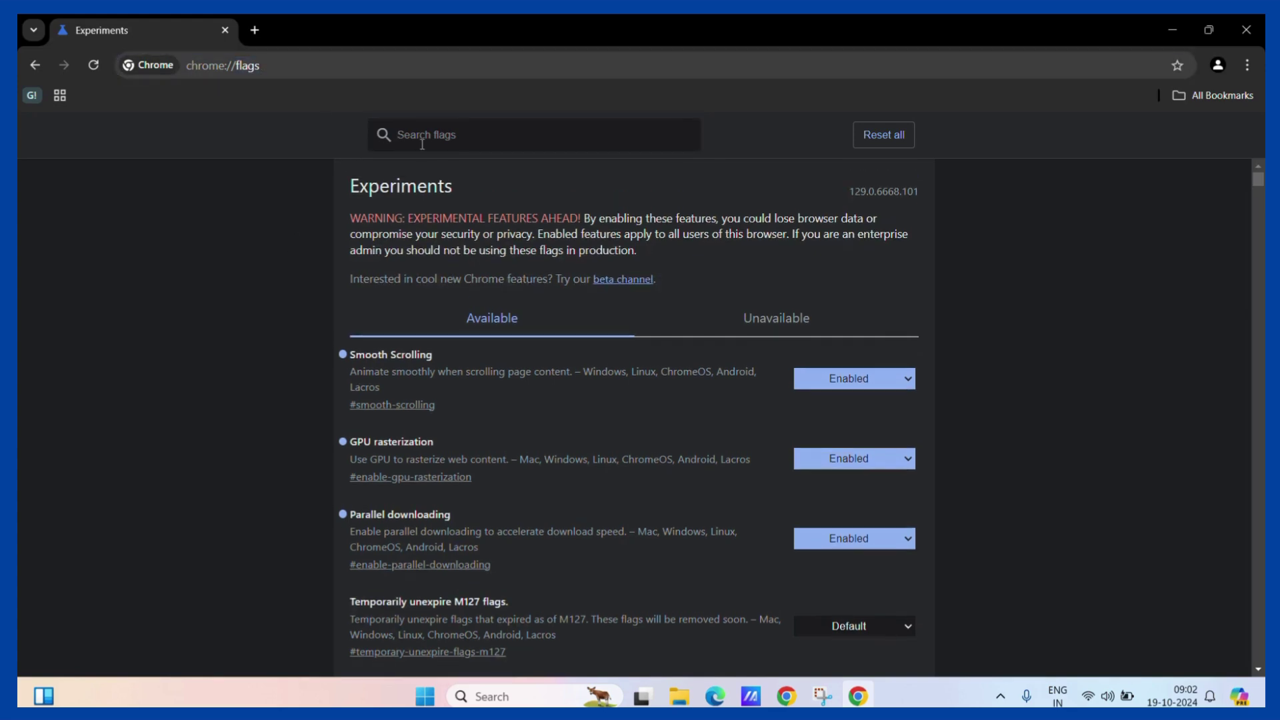
pyautogui.click(450, 141)
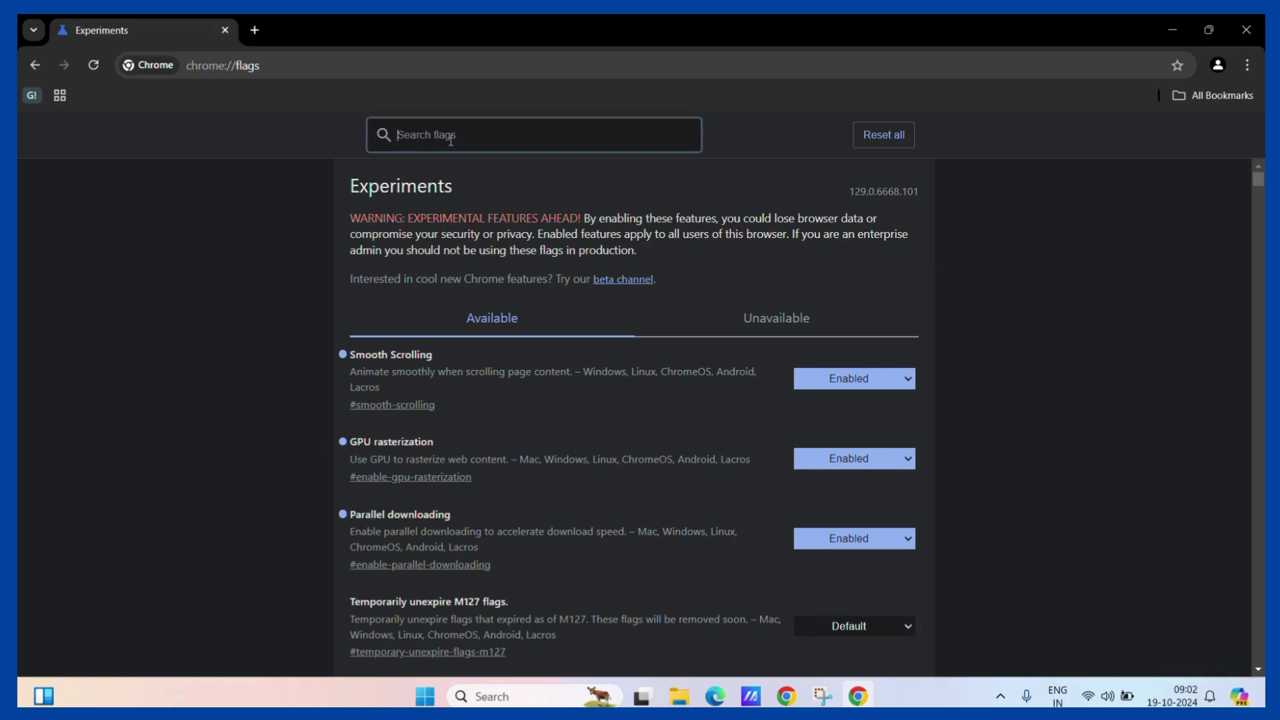
pyautogui.write('ho')
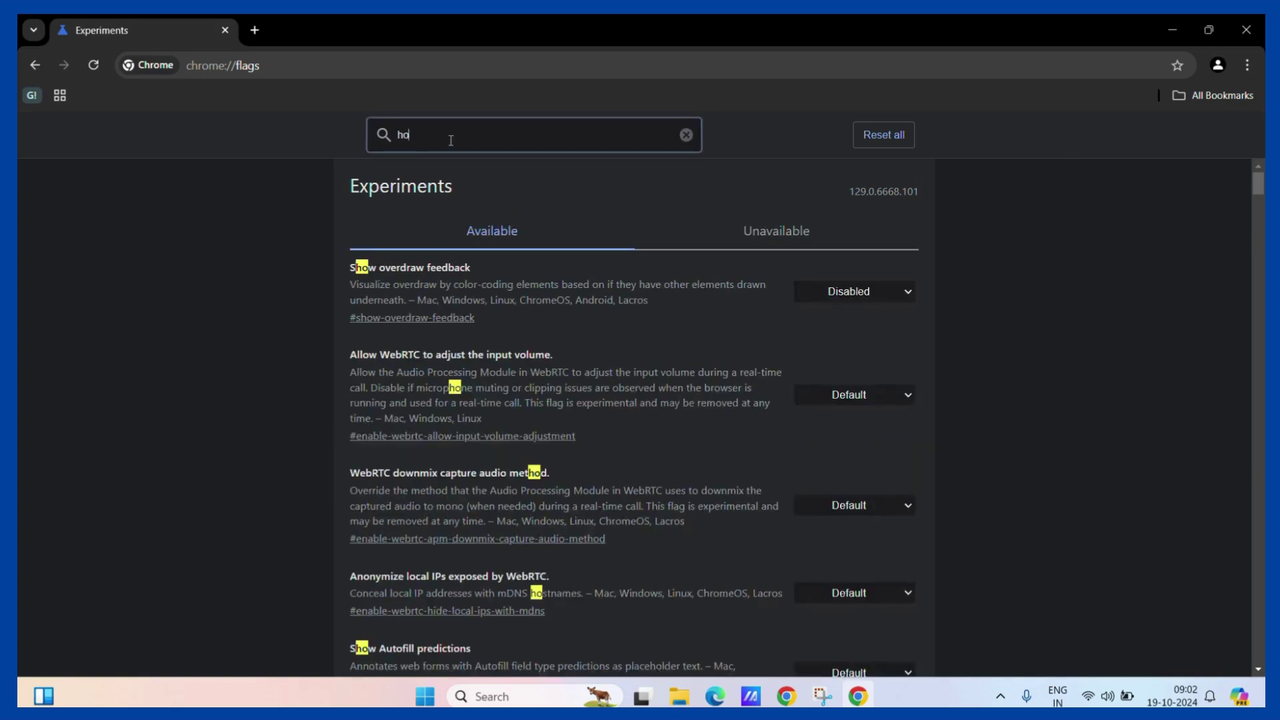
pyautogui.write('ver c')
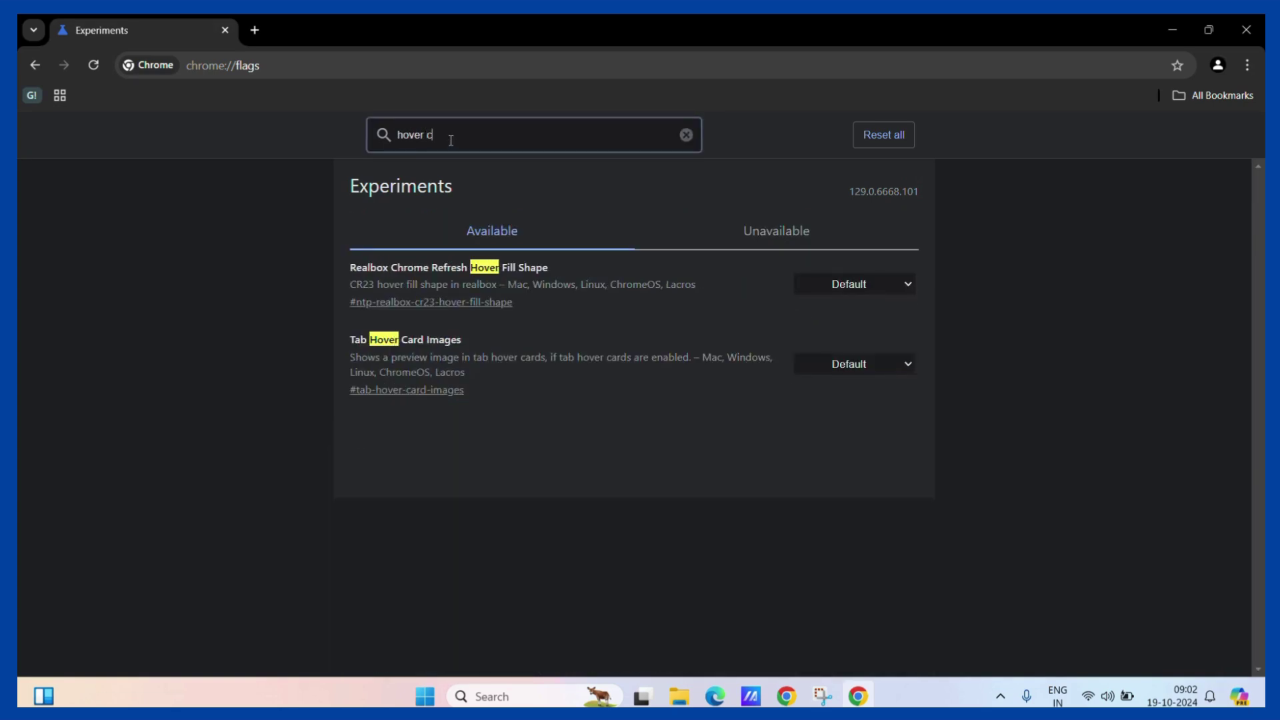
pyautogui.write('ard')
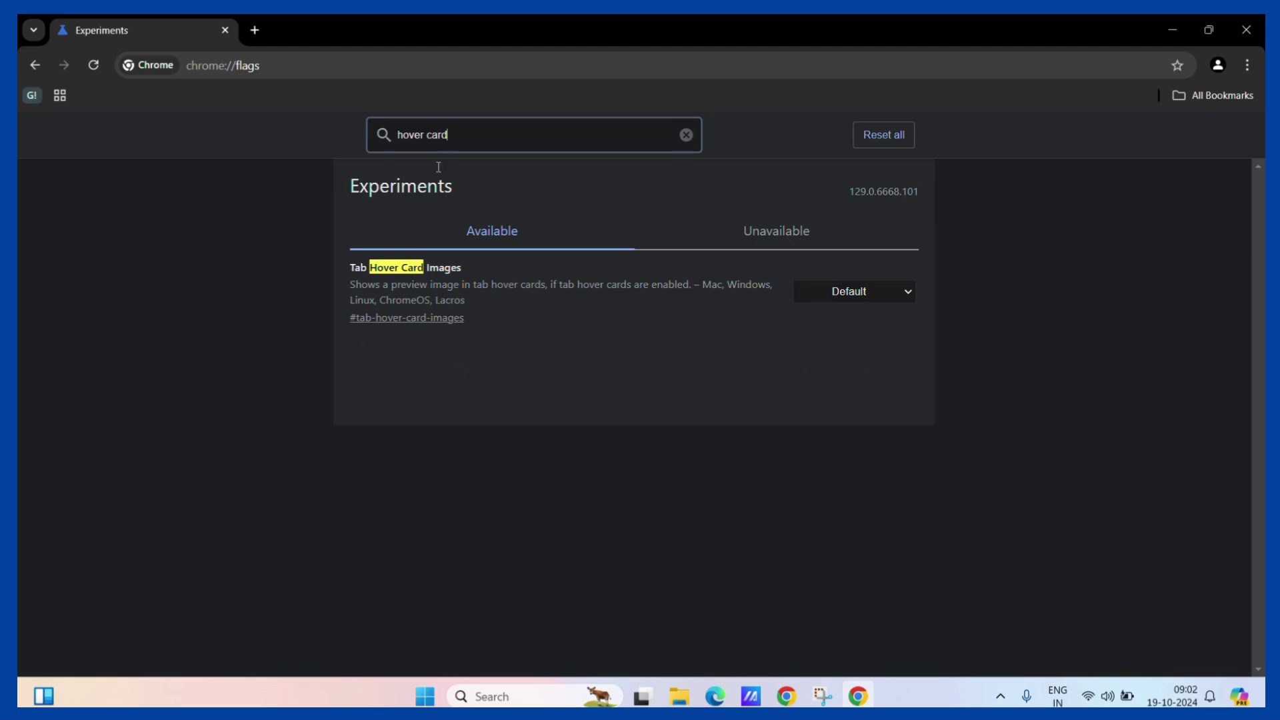
pyautogui.moveTo(351, 268); pyautogui.dragTo(458, 265)
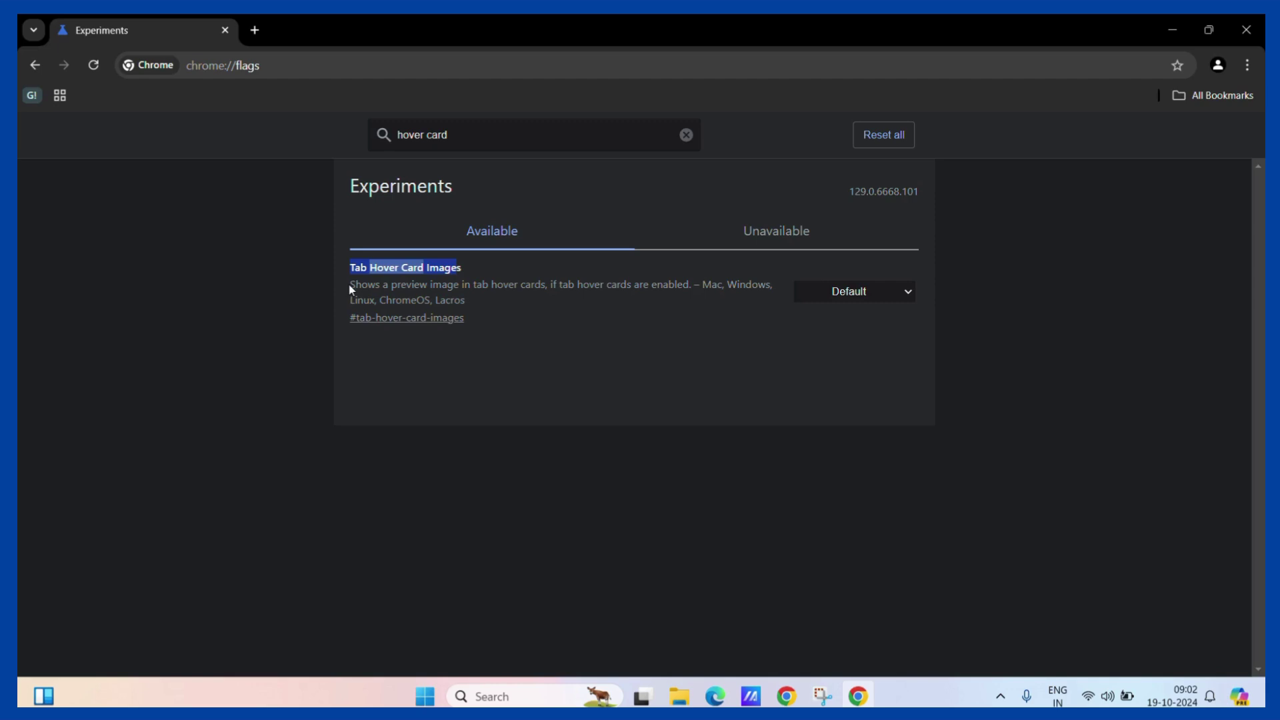
pyautogui.moveTo(351, 289); pyautogui.dragTo(643, 299)
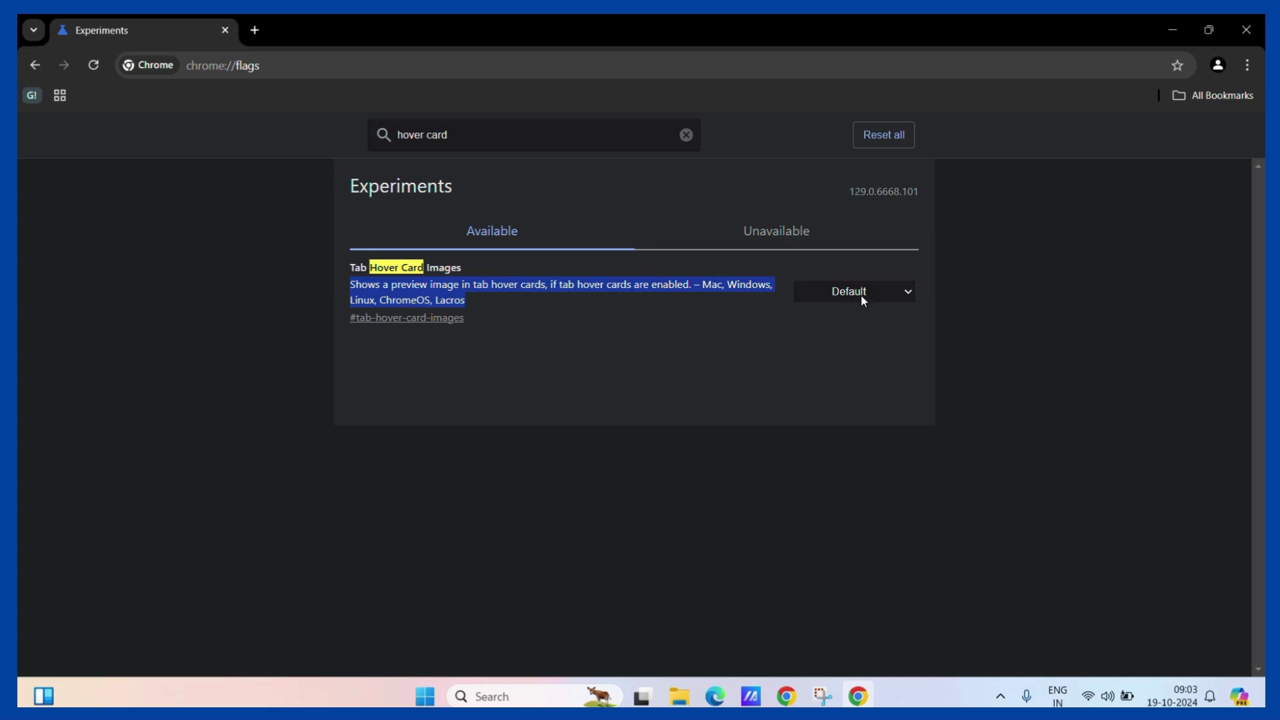
# Step: Set Tab Hover Card Images to Enabled and relaunch Chrome
pyautogui.click(910, 294)
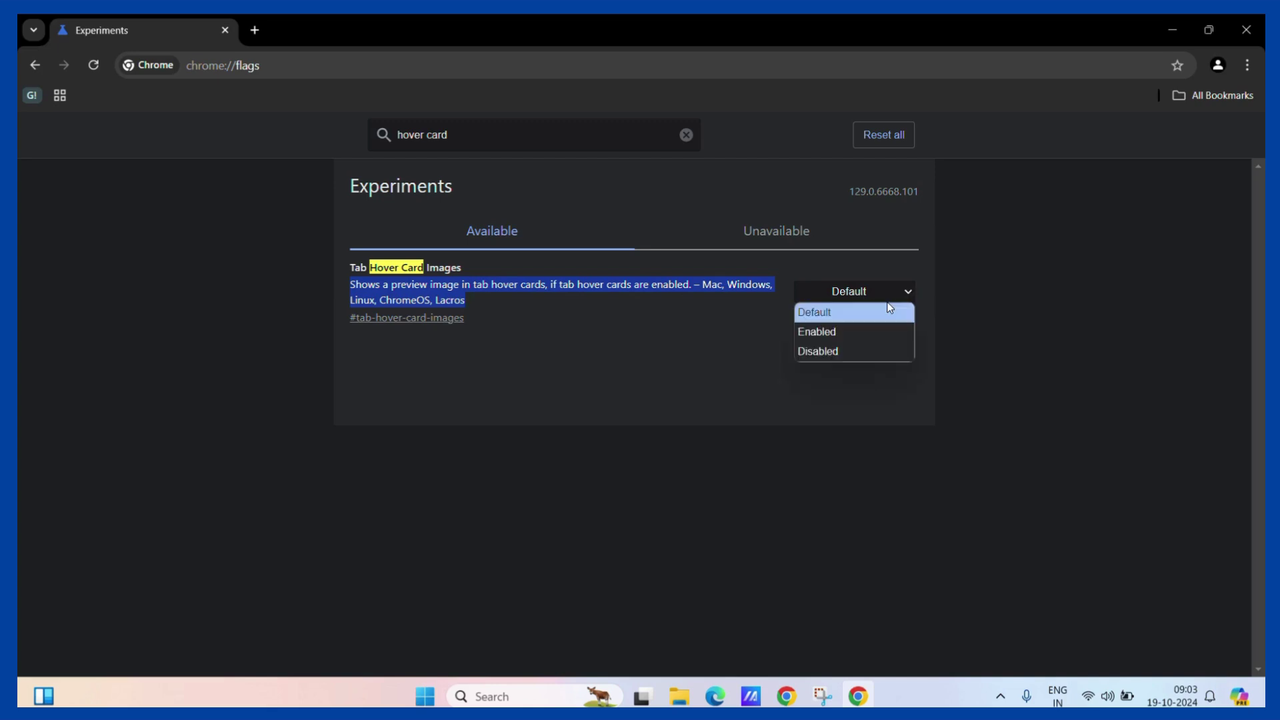
pyautogui.click(853, 333)
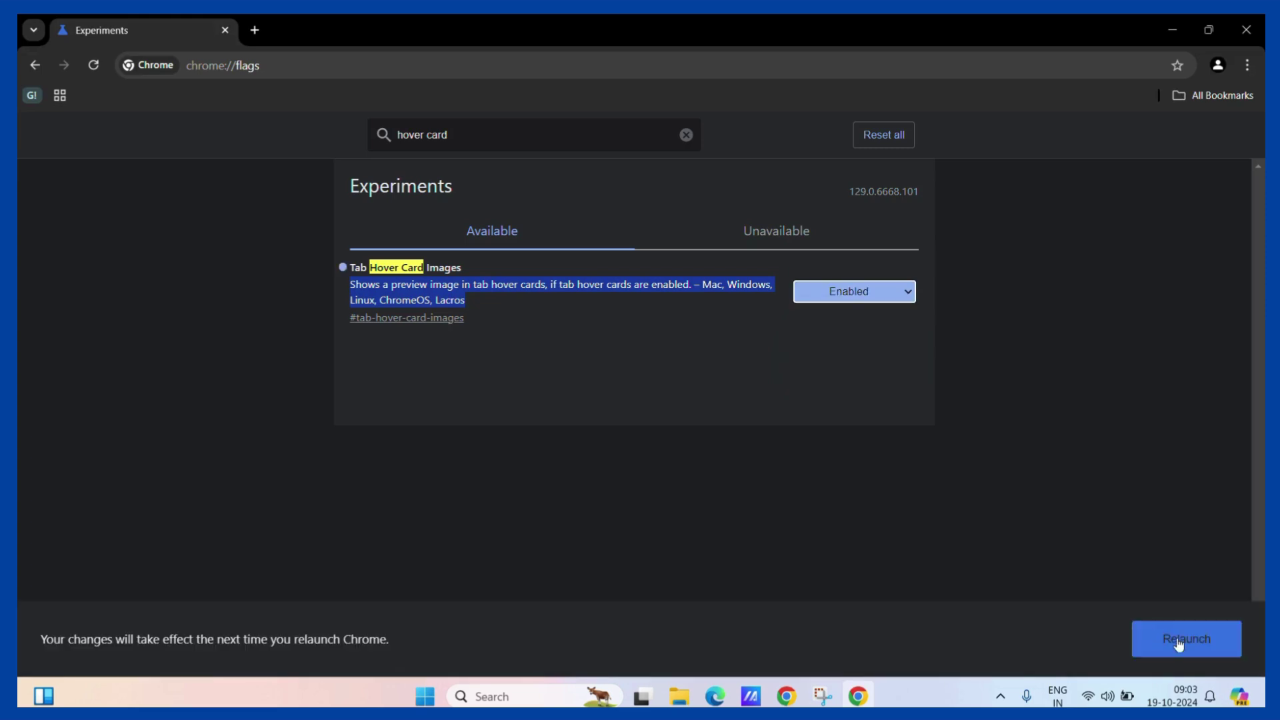
pyautogui.click(1217, 639)
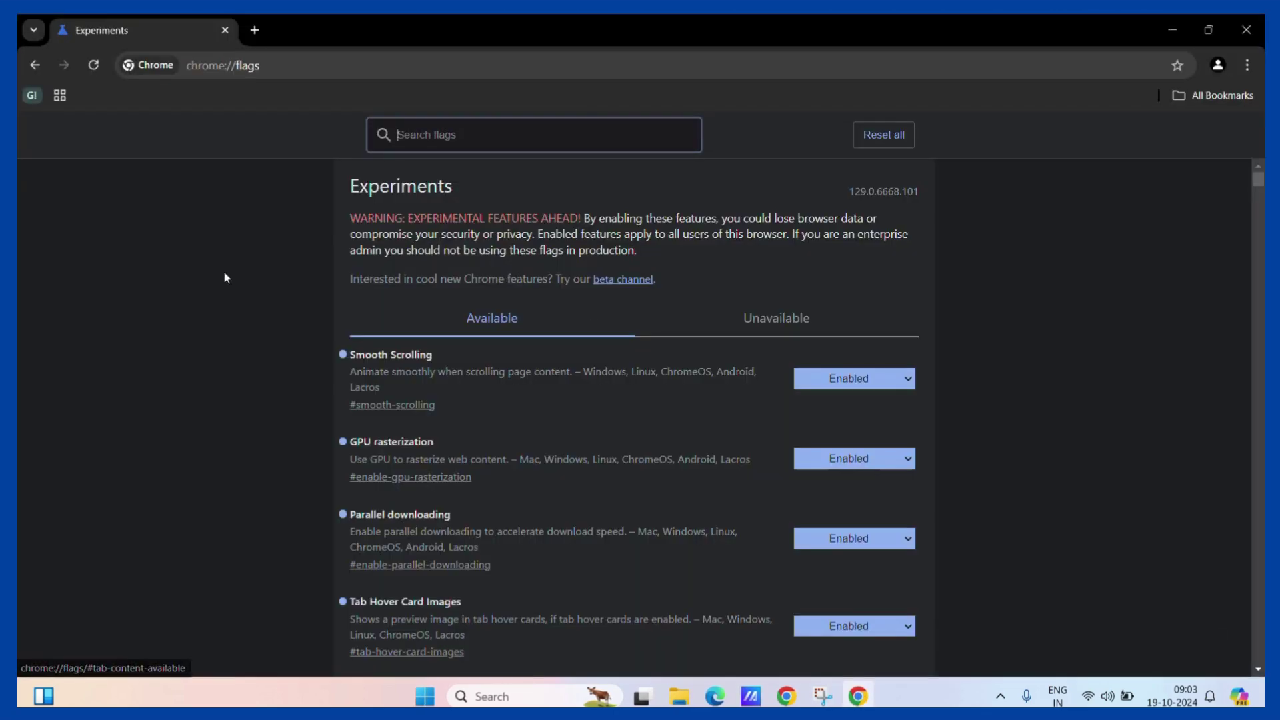
# Step: Open a Google search for 'images' and Gmail in two new tabs
pyautogui.click(254, 31)
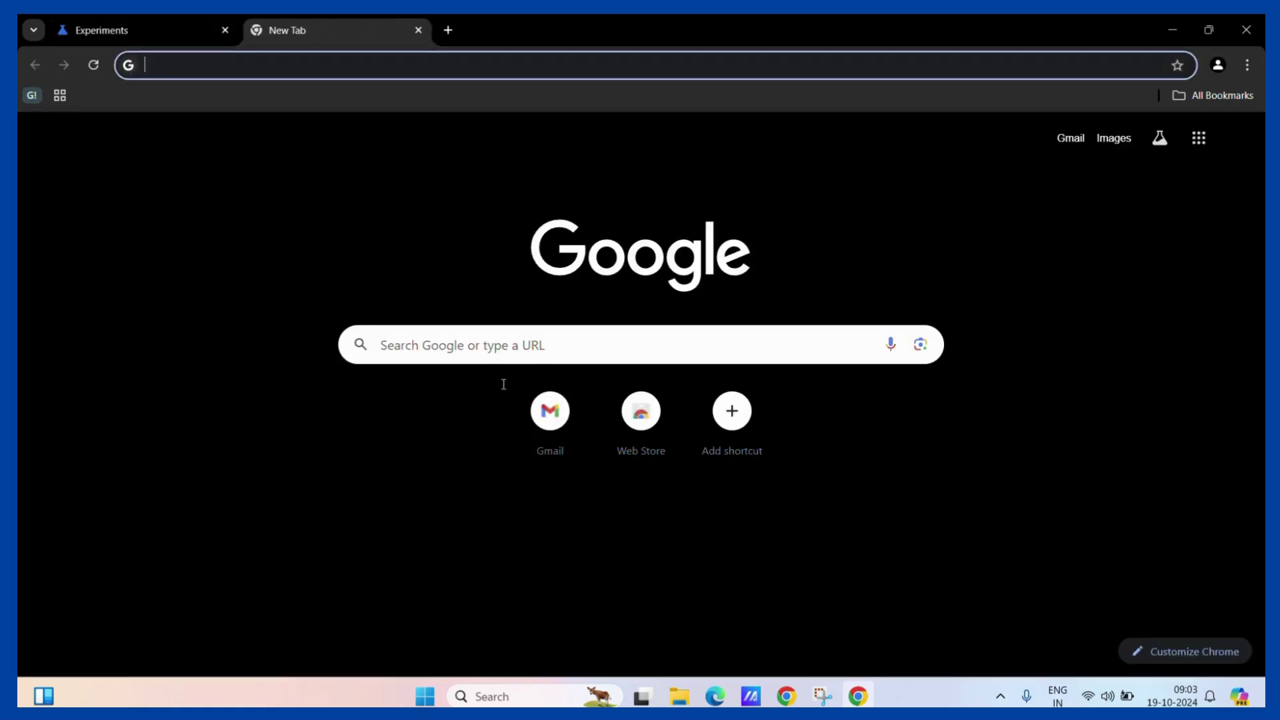
pyautogui.click(468, 348)
pyautogui.click(432, 383)
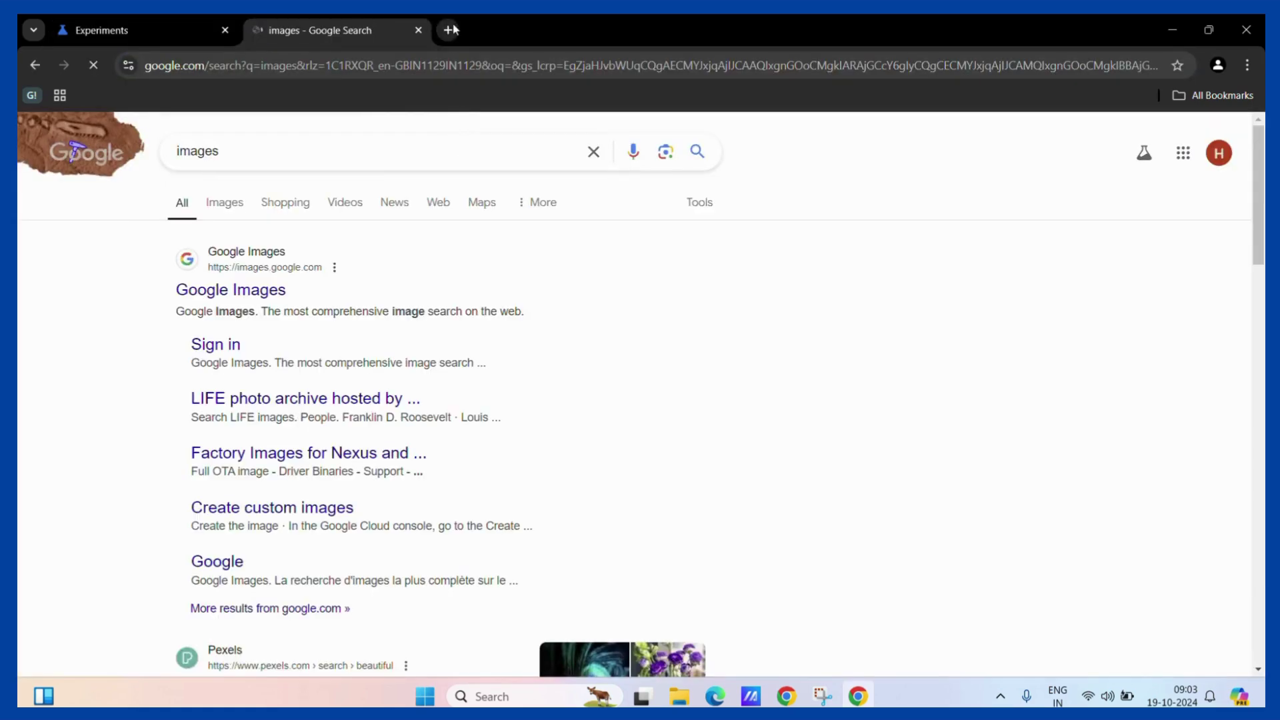
pyautogui.click(449, 30)
pyautogui.click(549, 410)
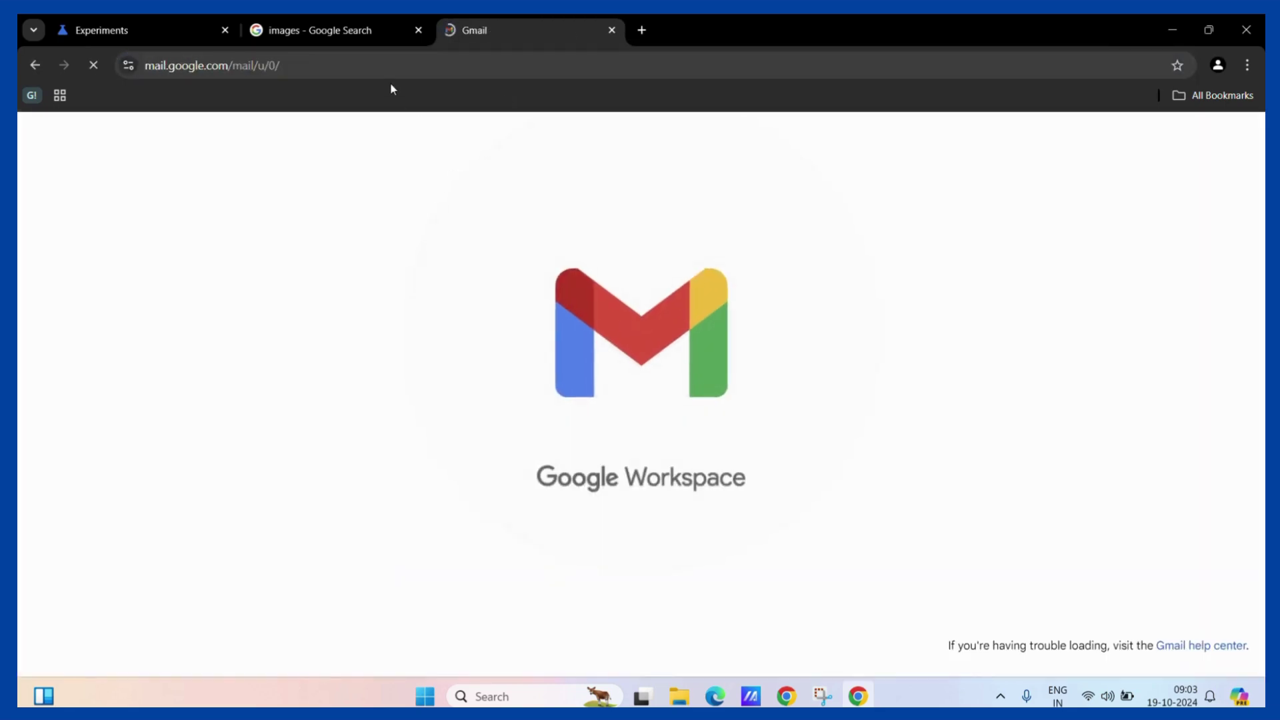
# Step: Switch back to the Experiments tab so the images search tab's hover card can be shown
pyautogui.click(184, 29)
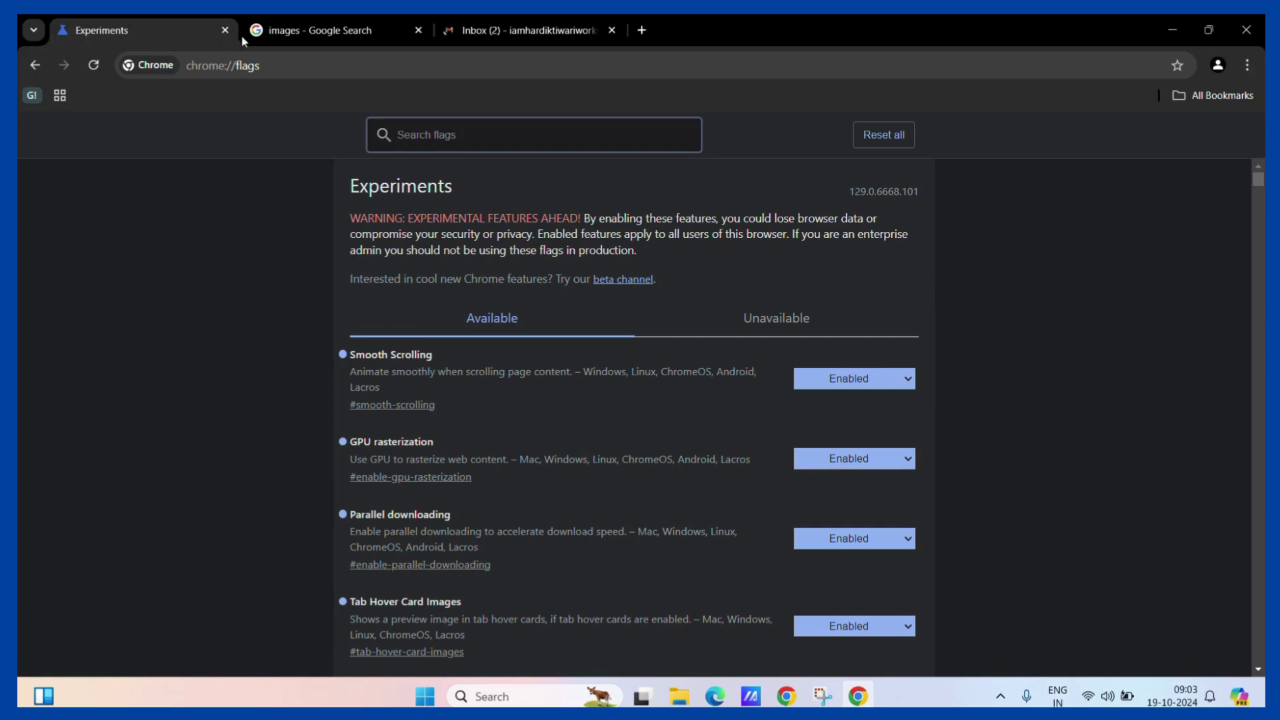